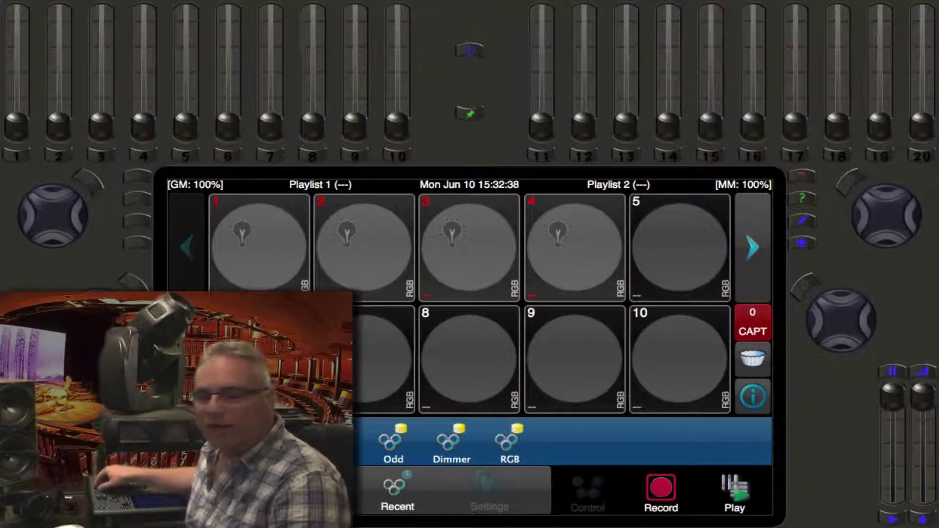
Step: Bring up the Play/Memory playback page with its numbered memory faders
click(738, 501)
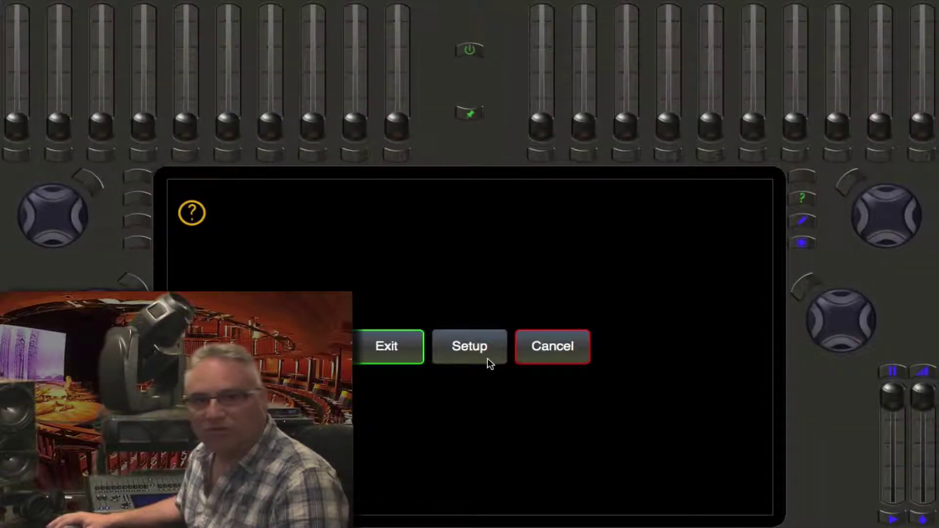
Step: Choose Setup from the Exit/Setup/Cancel prompt to reach the console's properties
click(487, 361)
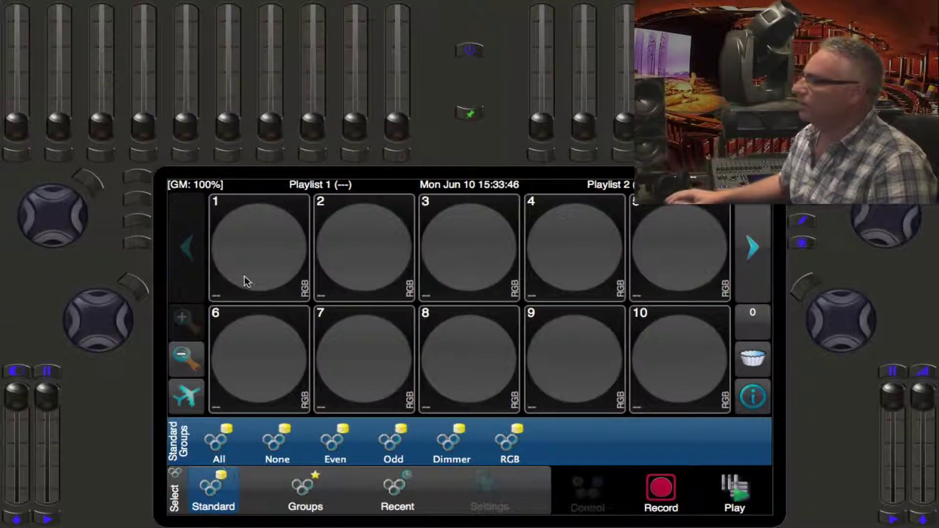
Step: Select fixtures 1–10 with the All group and bring up intensity and colour controls for full red
click(264, 253)
shift+click(687, 385)
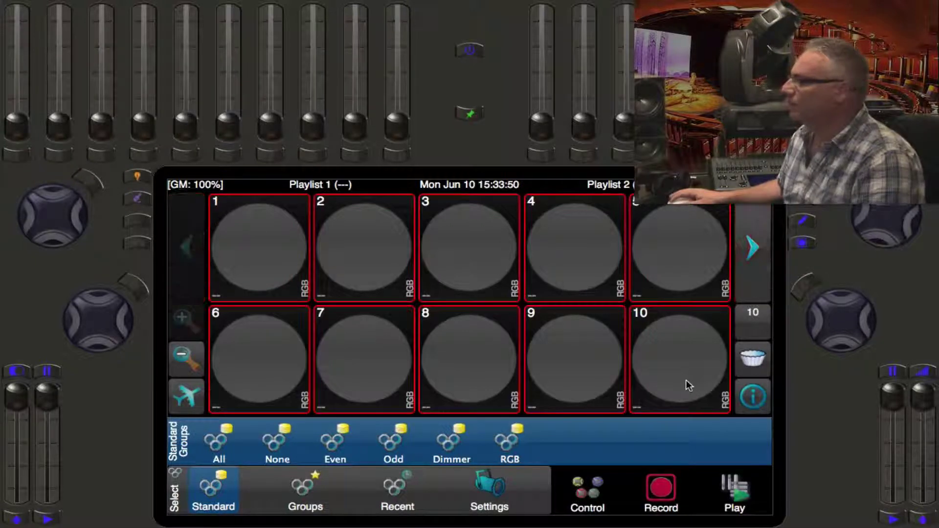
click(600, 499)
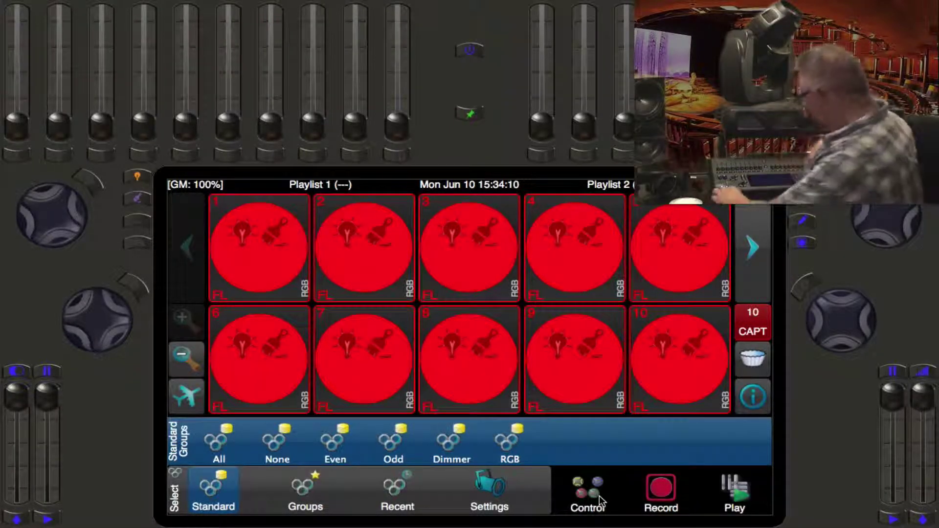
click(601, 501)
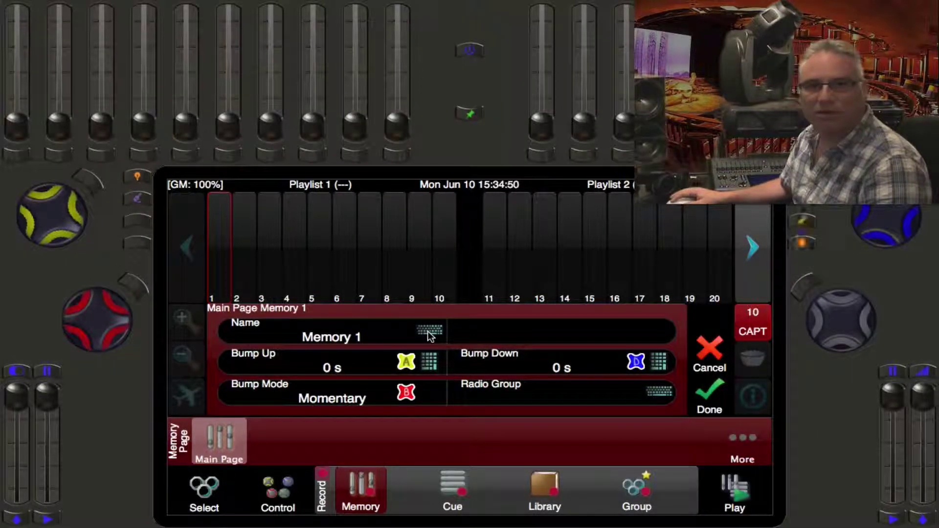
Step: Replace memory 1's default name with 'All Red'
click(429, 334)
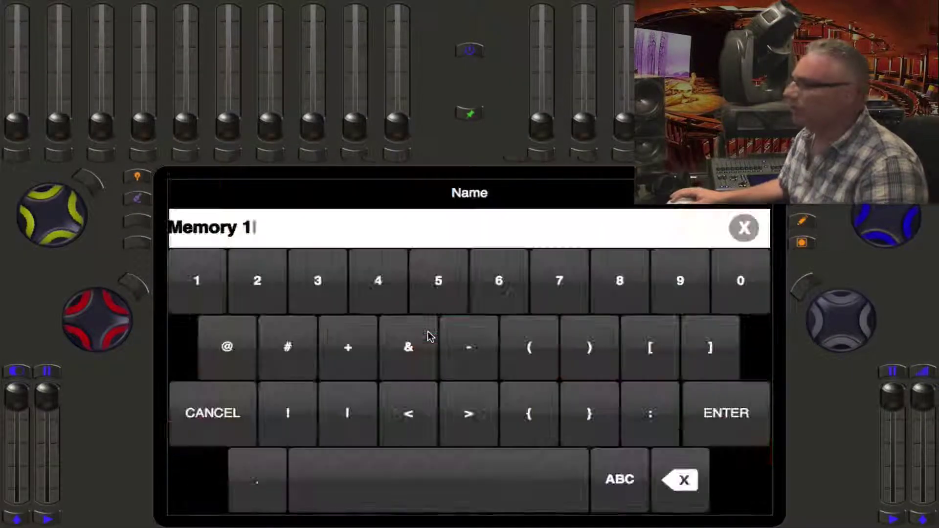
click(745, 227)
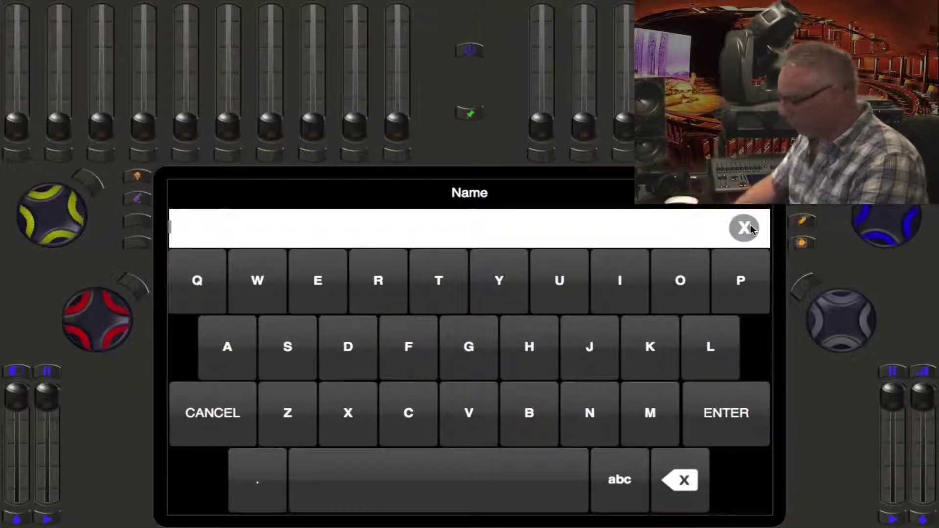
text(All Red)
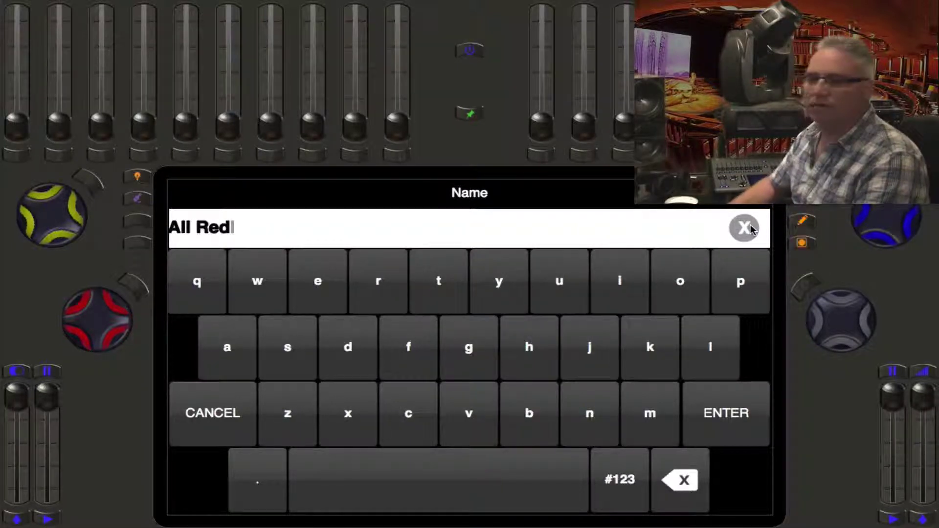
key(Return)
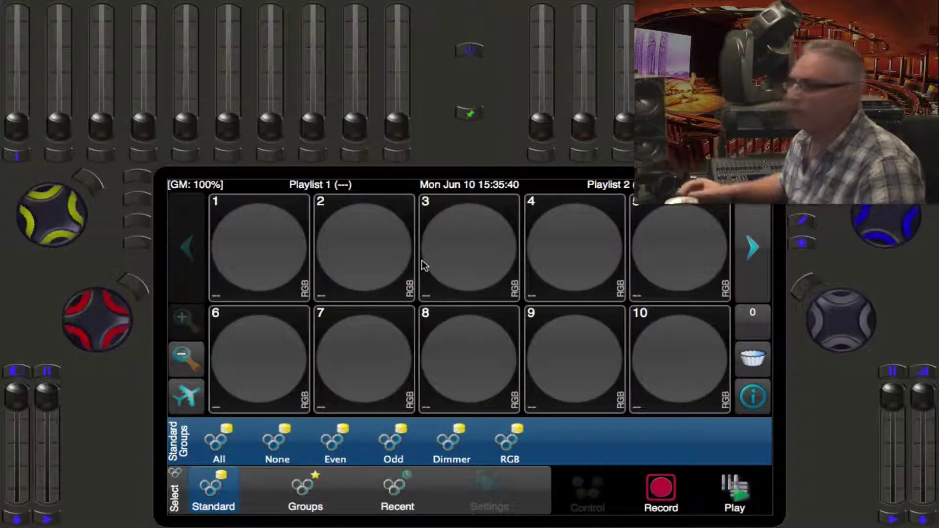
Step: Select all ten fixtures and bring up the IRGB faders for red 0, green and blue full
click(274, 279)
shift+click(651, 412)
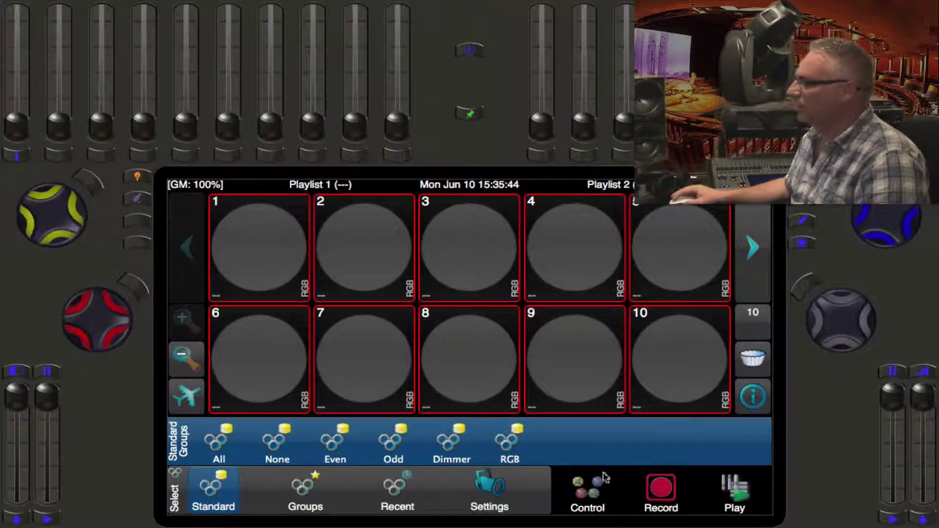
click(587, 495)
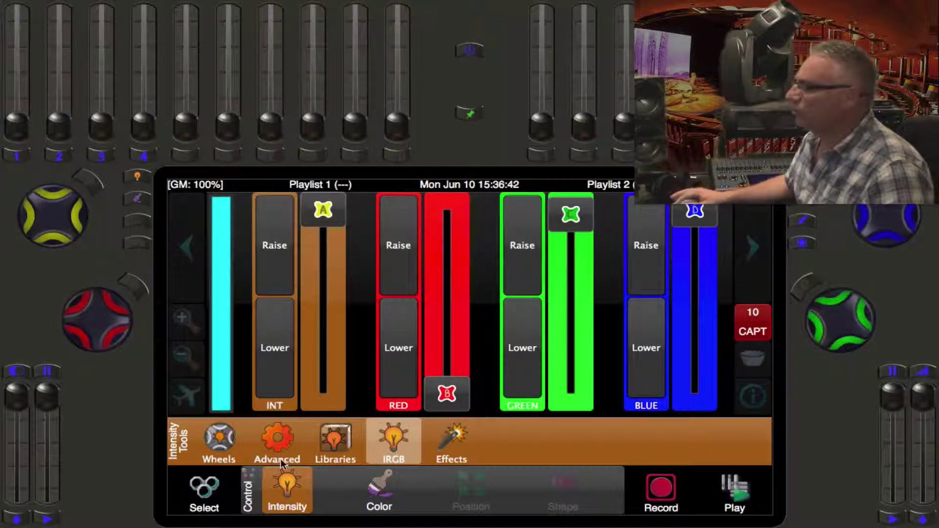
Step: Make the Even group magenta with red raised to full and green pulled to zero
click(200, 495)
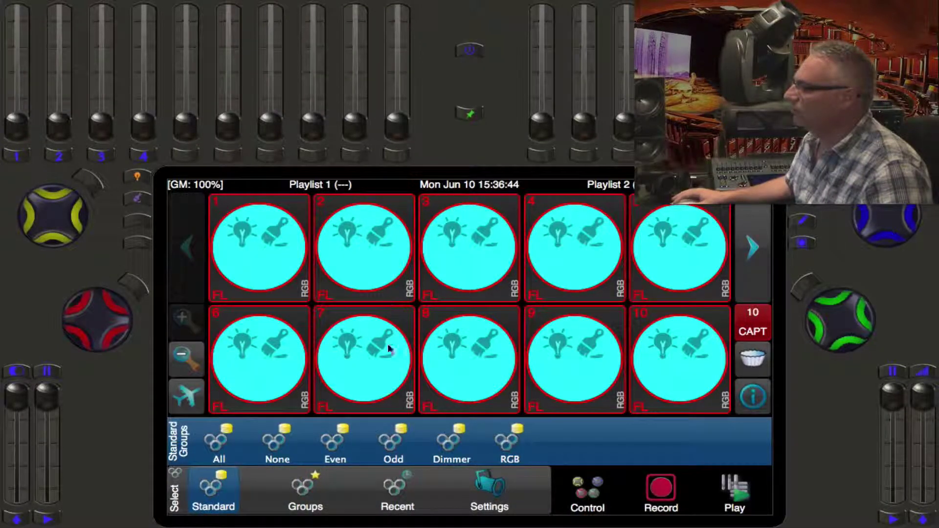
click(337, 443)
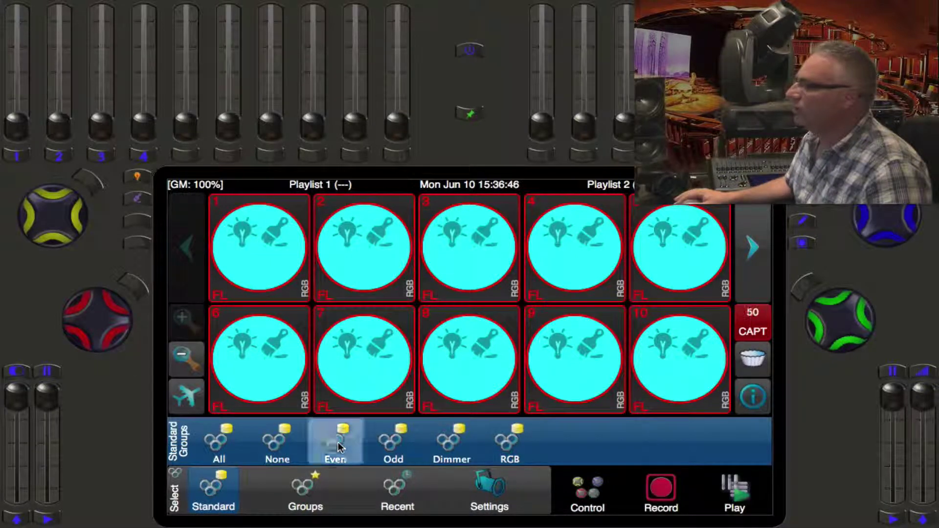
click(587, 491)
drag(450, 393, 448, 209)
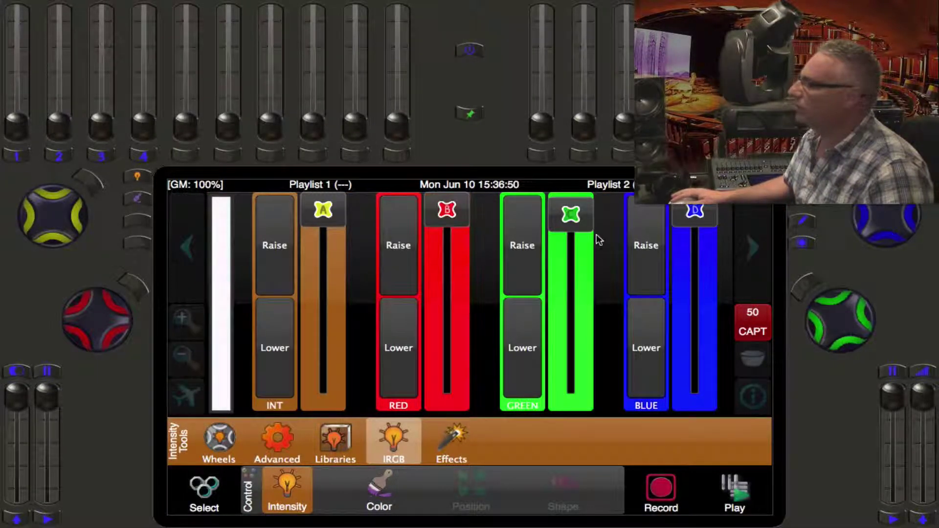
drag(587, 233, 585, 389)
click(215, 494)
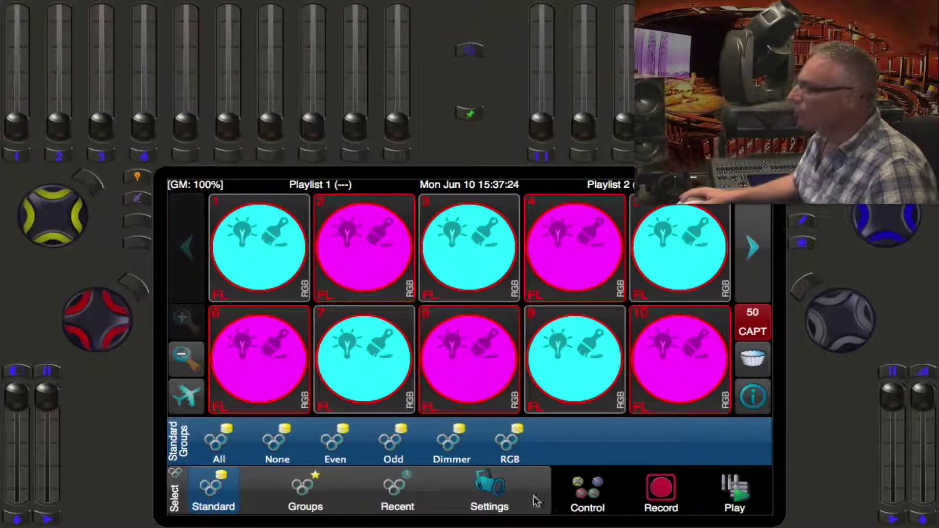
Step: Turn the even fixtures green by lowering red and blue and raising green
click(588, 489)
drag(445, 208, 446, 342)
drag(570, 394, 571, 238)
drag(695, 215, 695, 390)
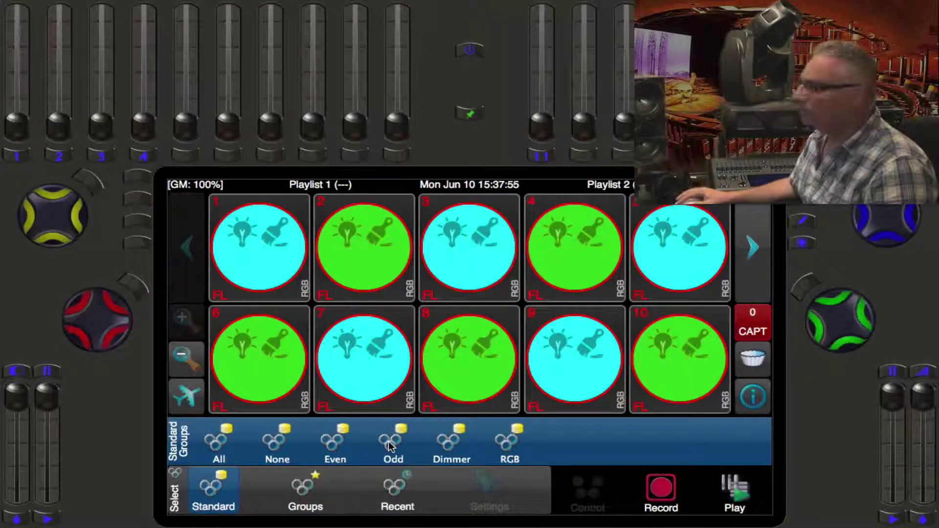
Step: Mix the odd fixtures pink, then orange with red full, green half and blue near zero
click(390, 443)
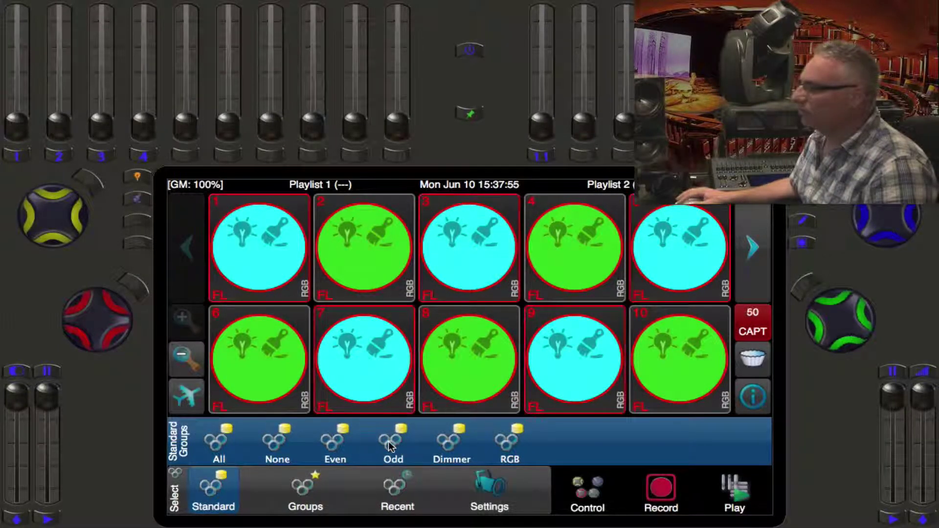
click(597, 490)
drag(453, 391, 447, 209)
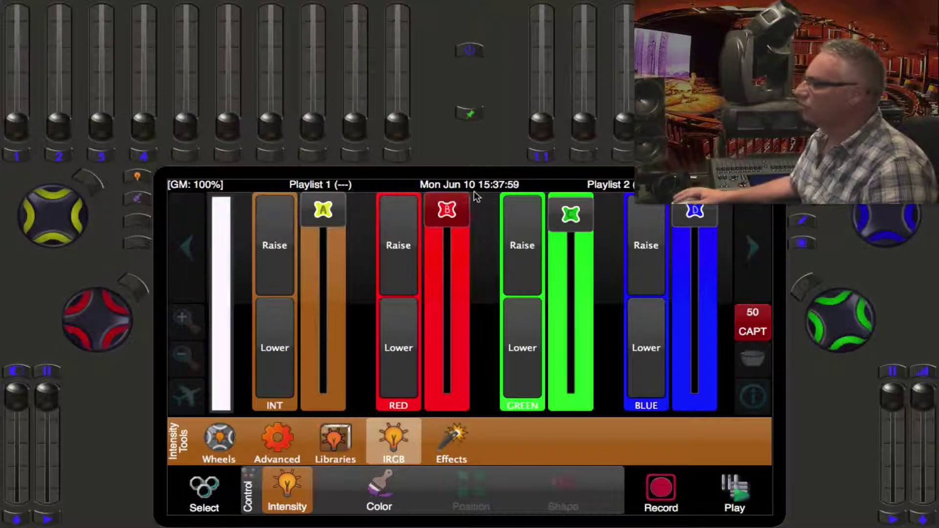
drag(571, 215, 570, 376)
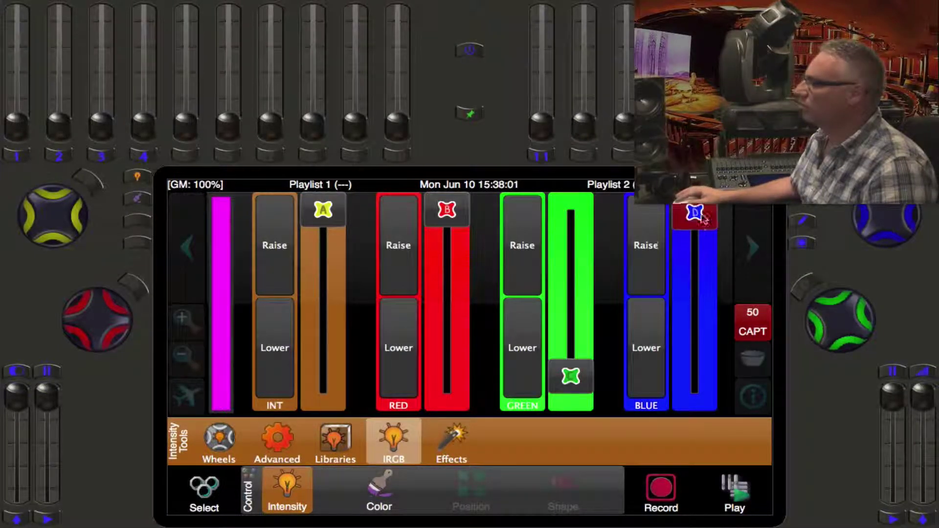
drag(700, 230, 700, 332)
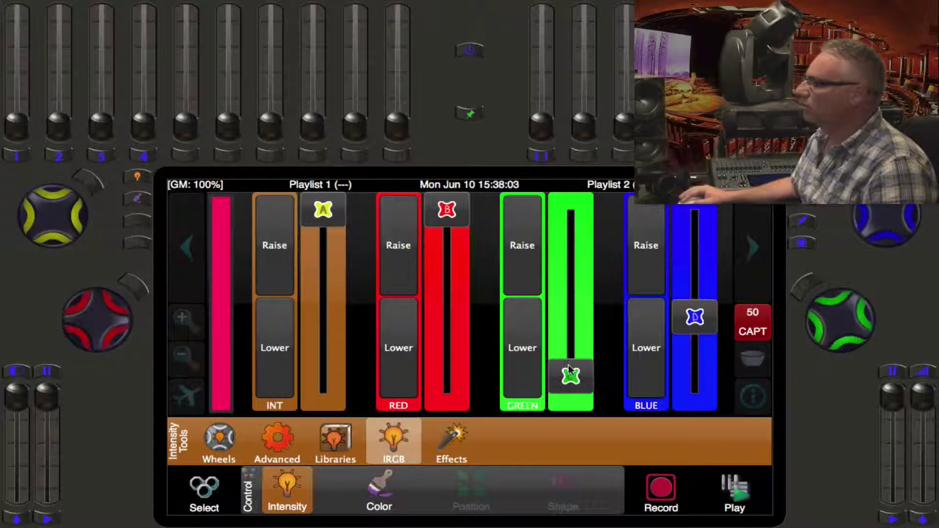
drag(569, 369, 571, 310)
drag(695, 317, 694, 389)
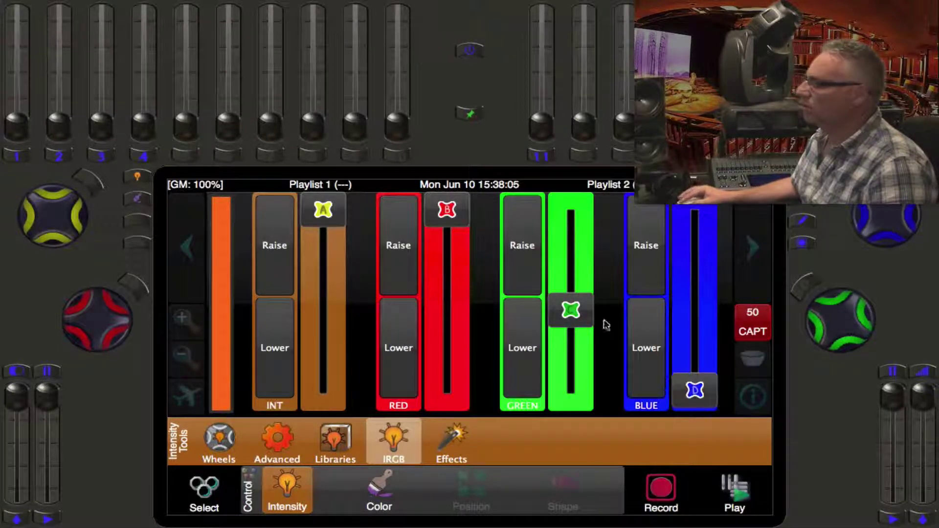
click(214, 490)
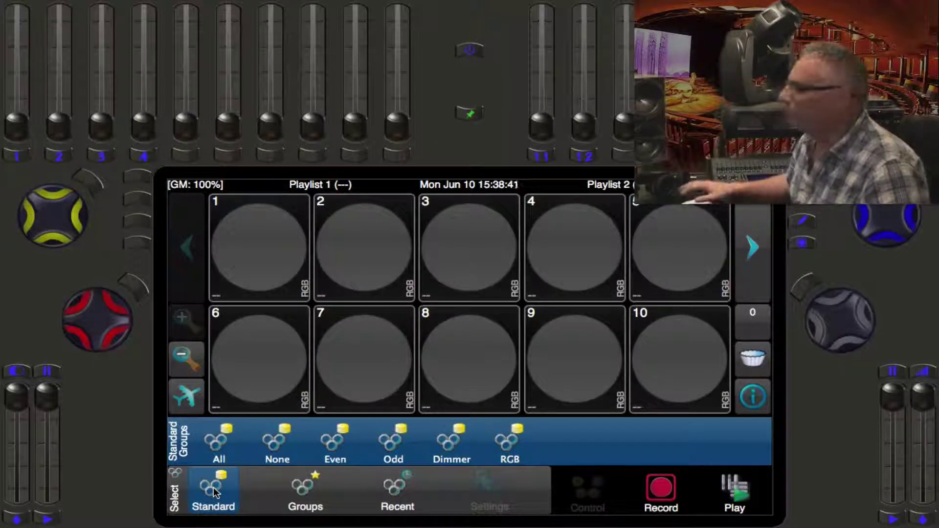
Step: Rename memory 2 on the main memory page to 'Green'
click(735, 491)
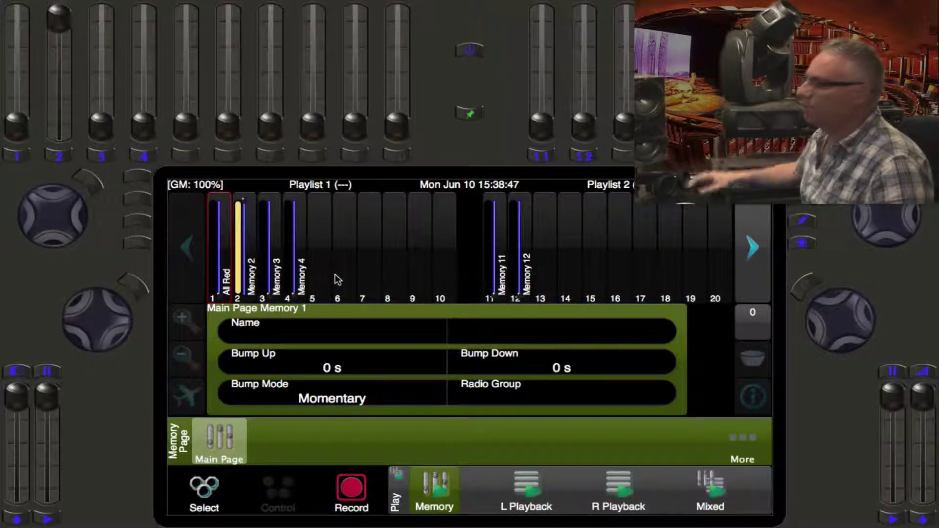
click(205, 494)
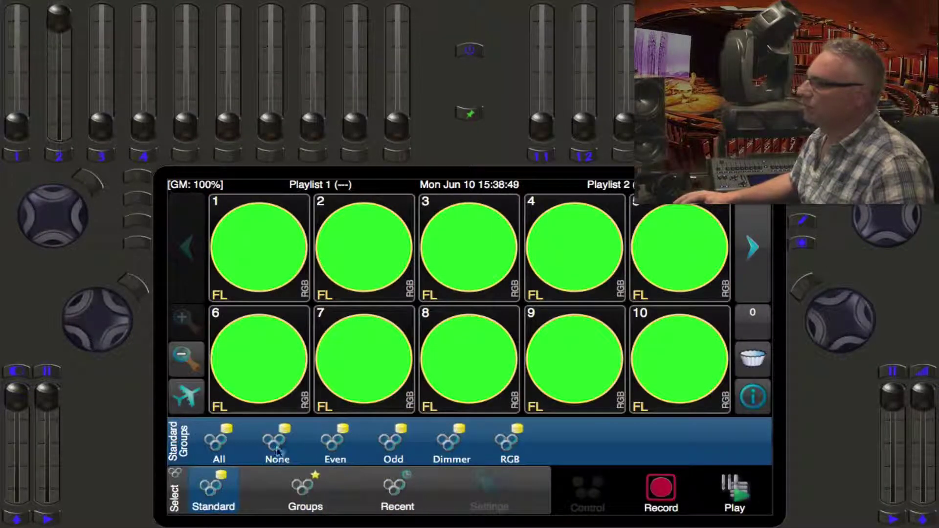
click(734, 502)
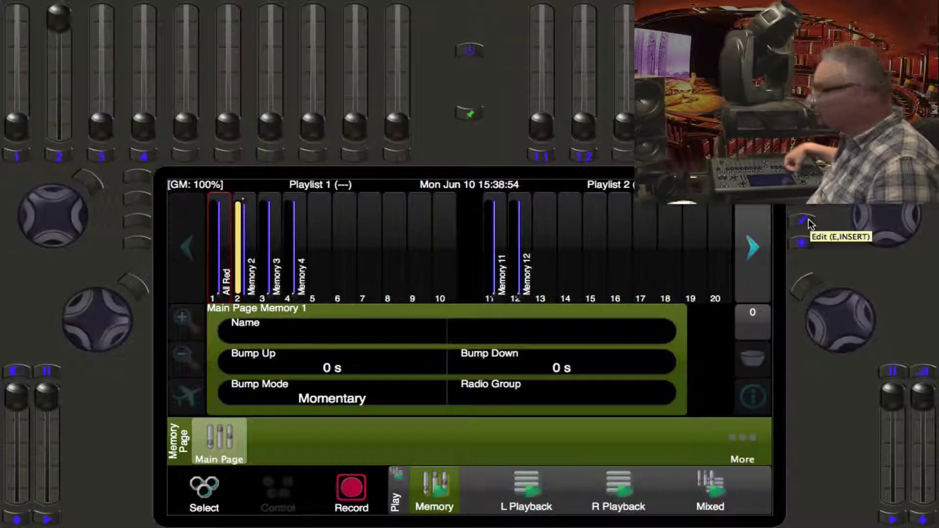
click(809, 220)
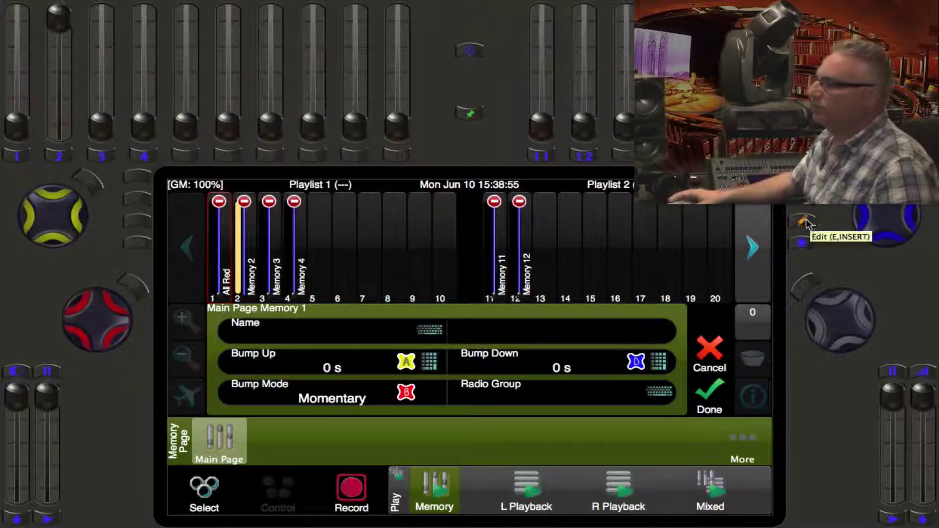
click(247, 243)
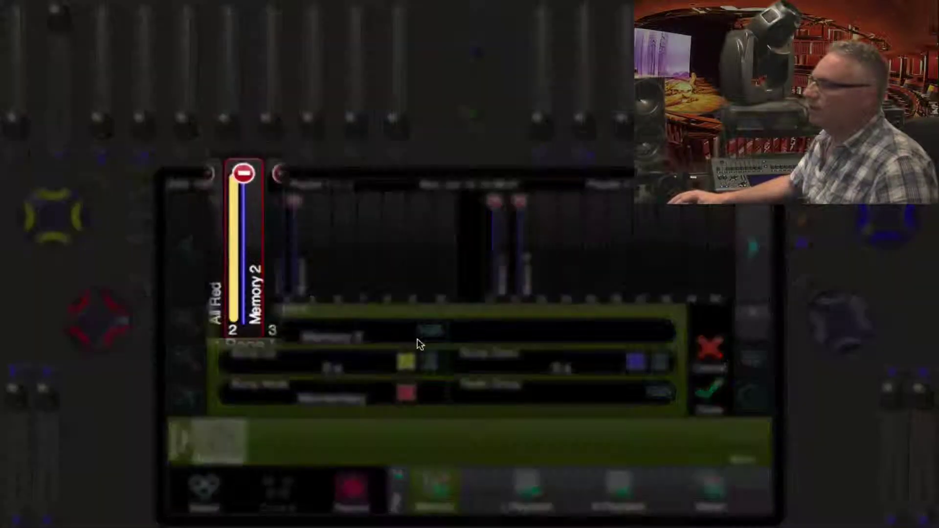
click(418, 337)
click(738, 232)
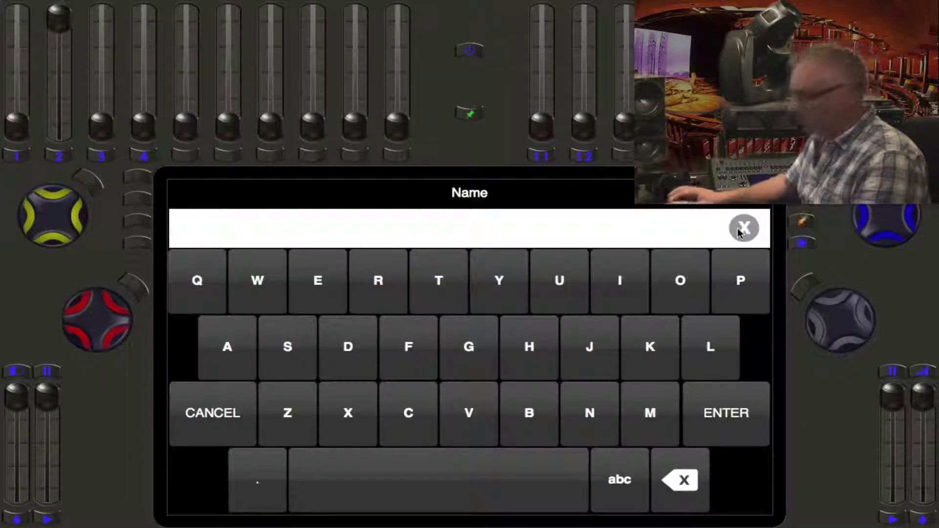
text(Green)
click(721, 409)
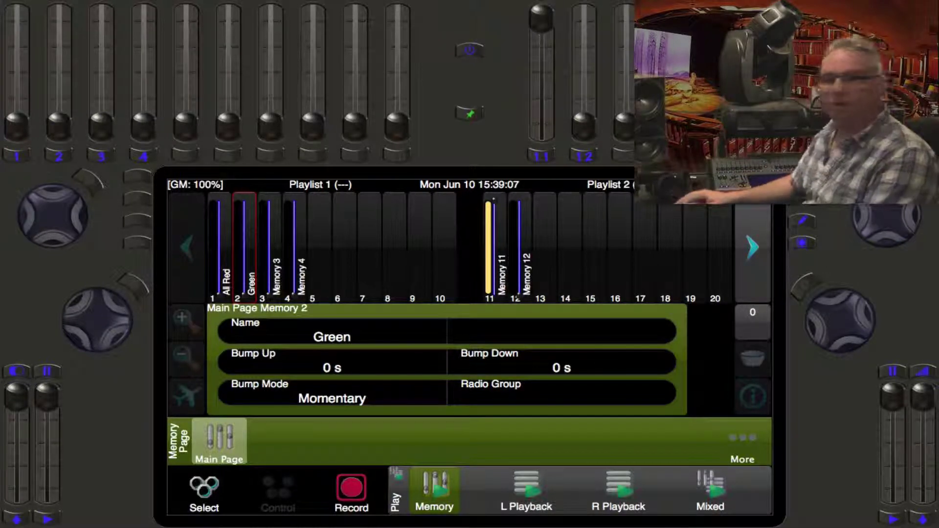
Step: Rename memory 11 from 'Memory 11' to 'Cyan-Pink' in Edit mode
click(209, 484)
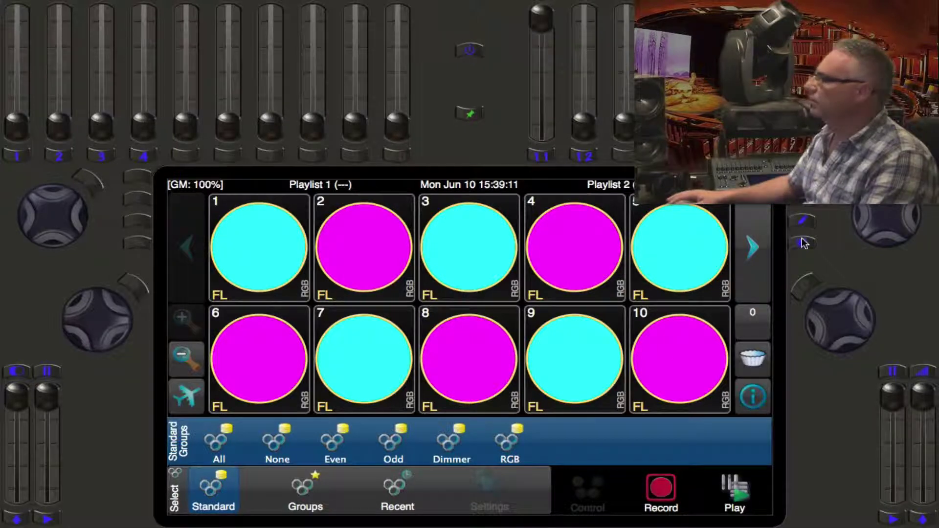
click(737, 485)
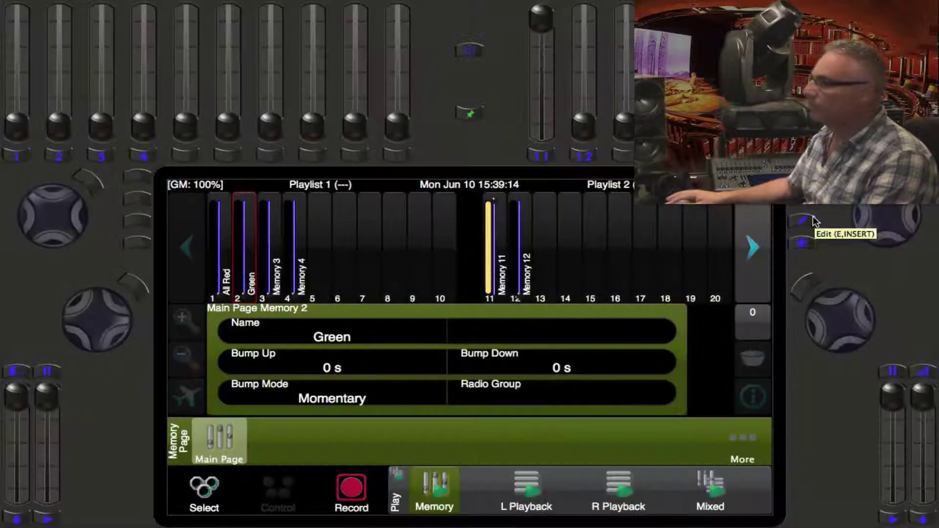
click(803, 220)
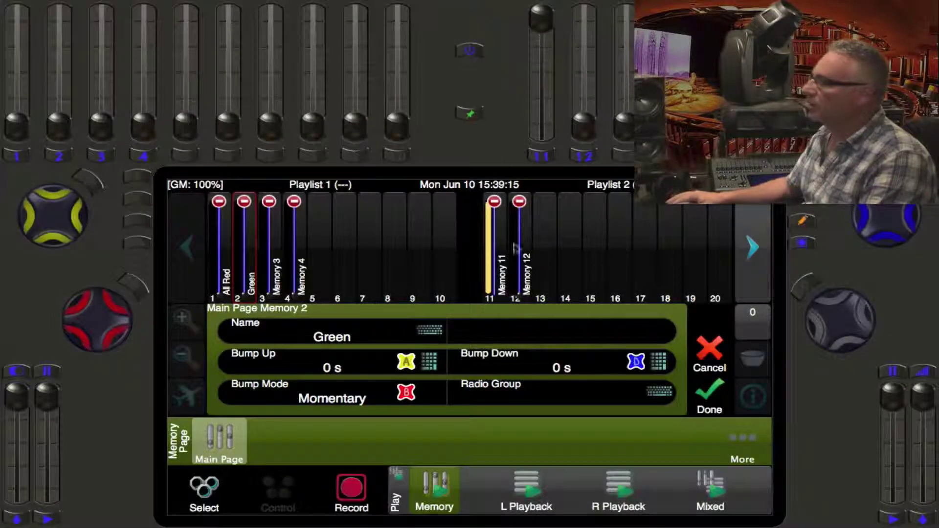
click(495, 239)
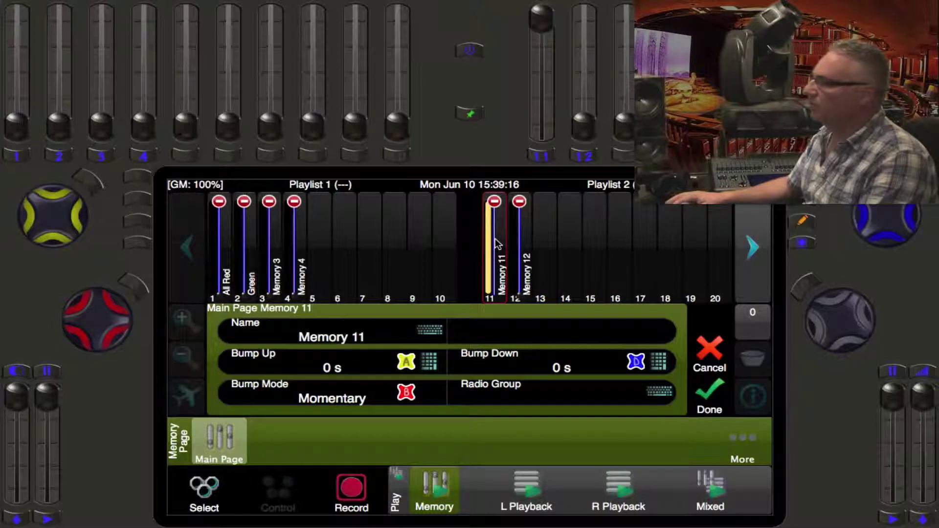
click(430, 331)
click(744, 227)
text(Cyan)
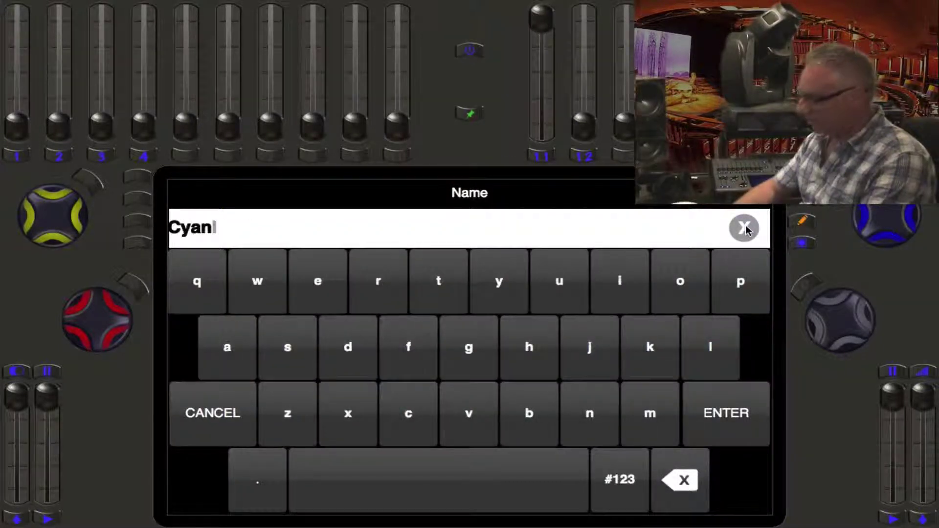
text(-Pink)
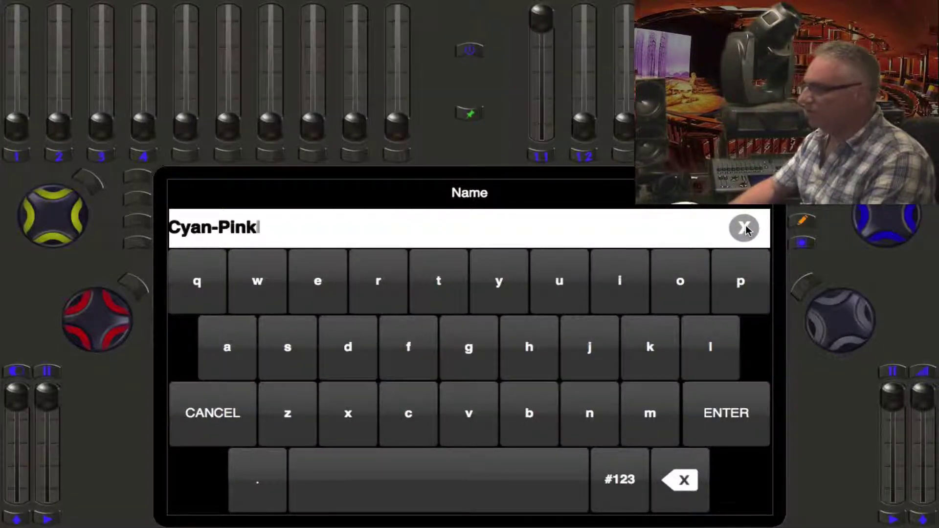
key(Return)
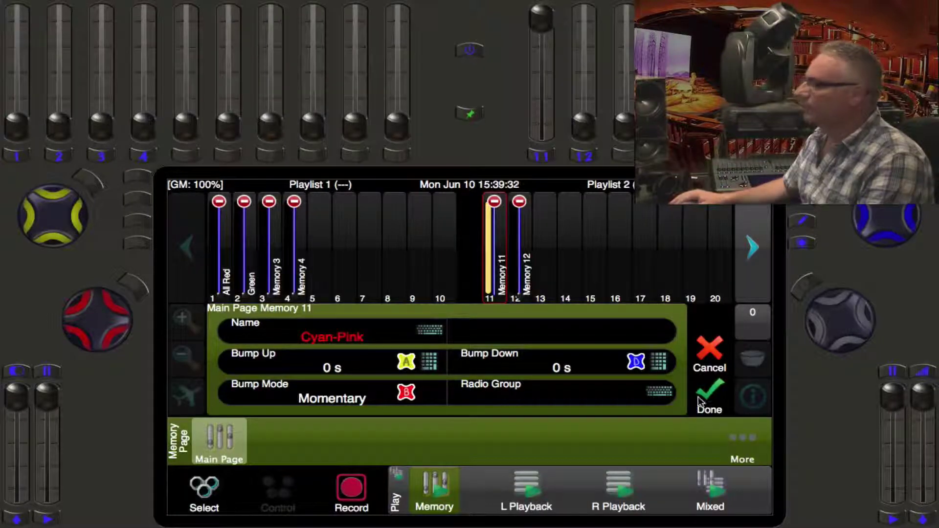
click(698, 397)
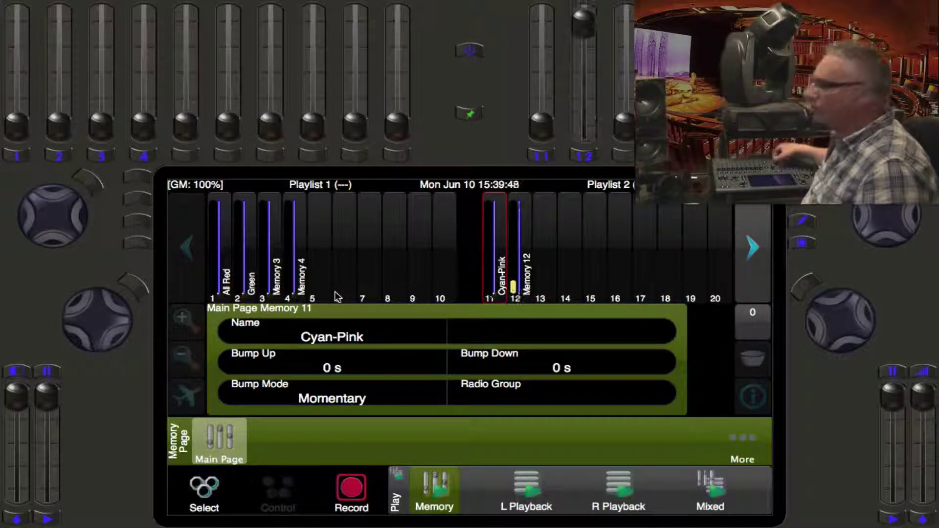
Step: In Edit mode on the Play/Memory page, remove memory 12 via its delete badge
click(202, 494)
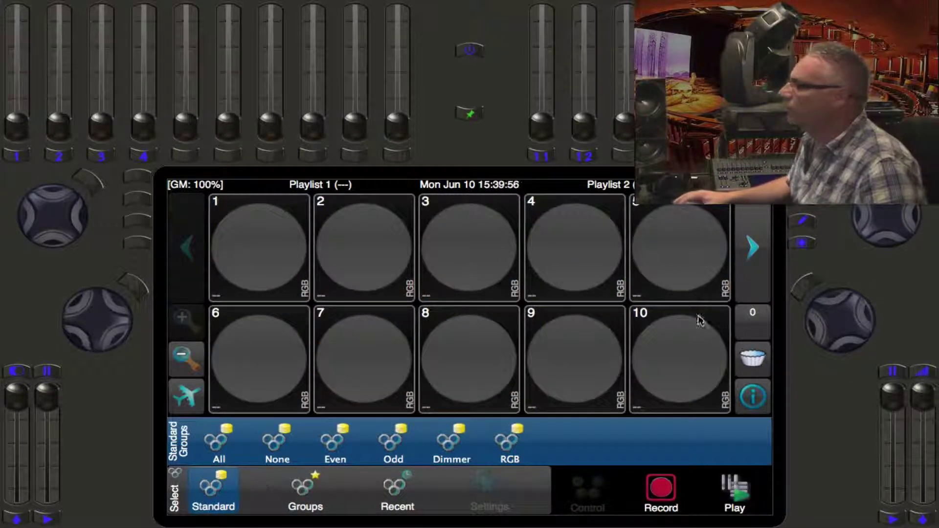
click(736, 491)
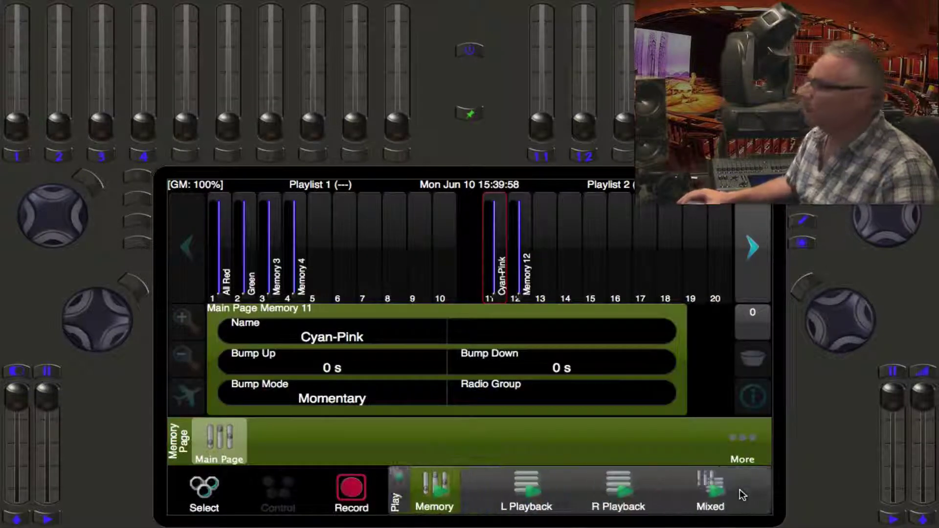
click(805, 223)
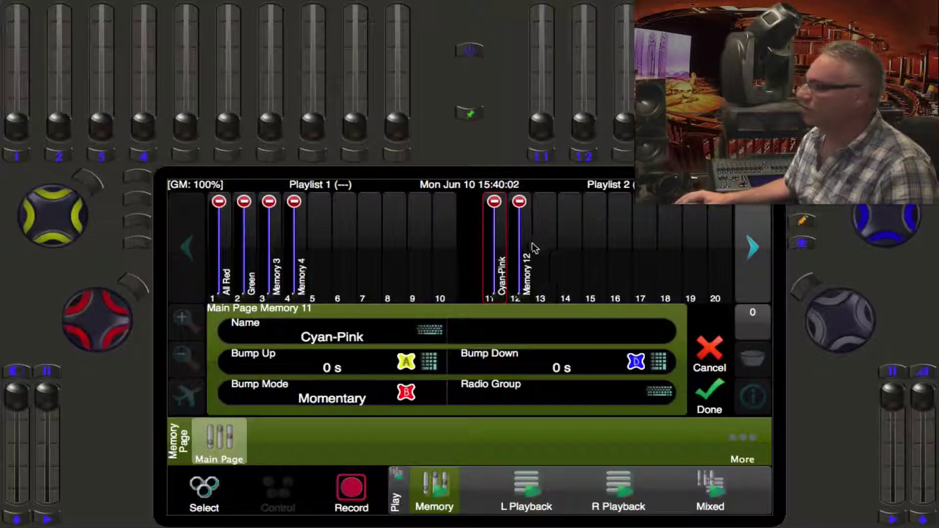
click(526, 243)
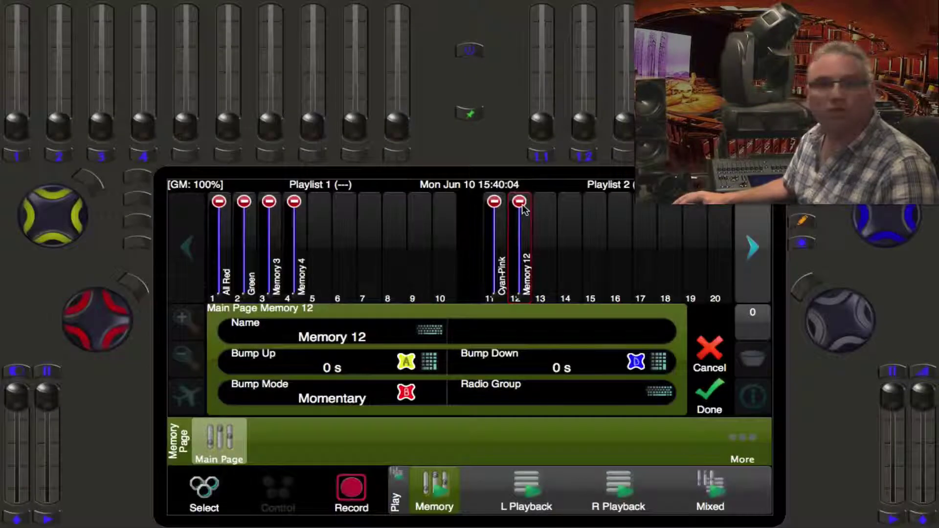
click(519, 201)
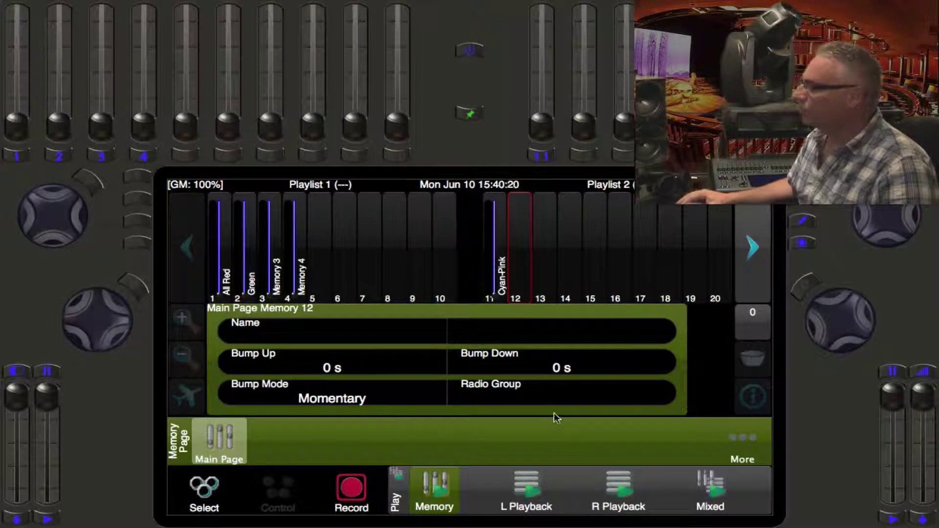
Step: Copy Memory 4 into slot 10 by dragging it in the Mixed playback view
click(199, 501)
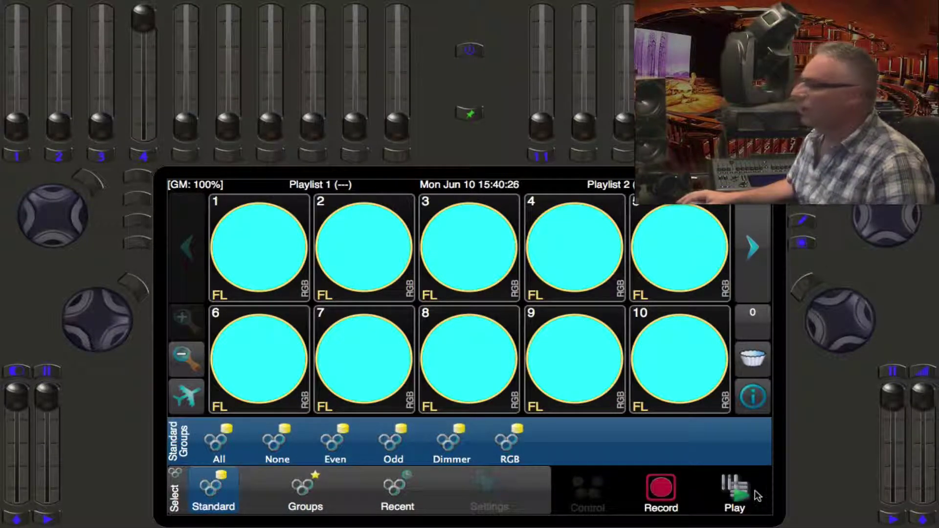
click(748, 494)
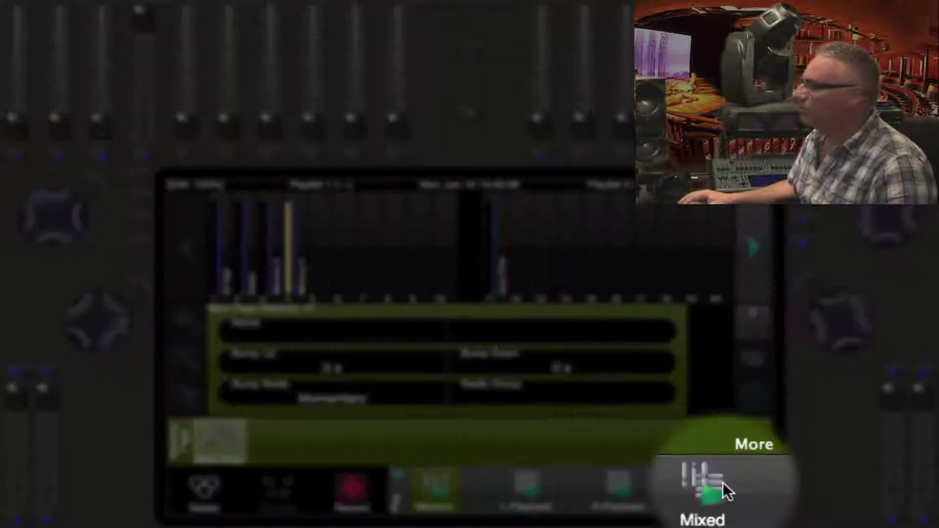
click(722, 482)
click(299, 216)
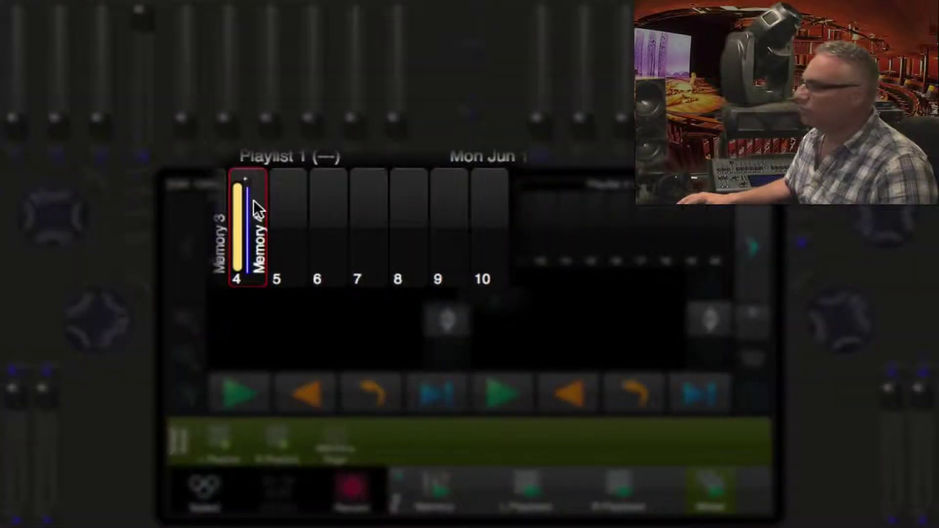
drag(253, 199, 486, 191)
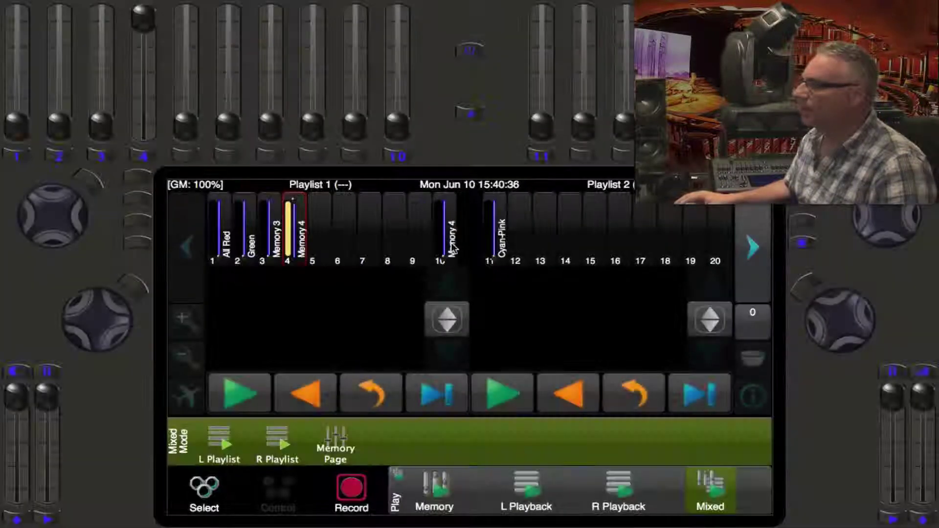
Step: Rename the copy in slot 10 from 'Memory 4' to 'NewCyan'
click(454, 264)
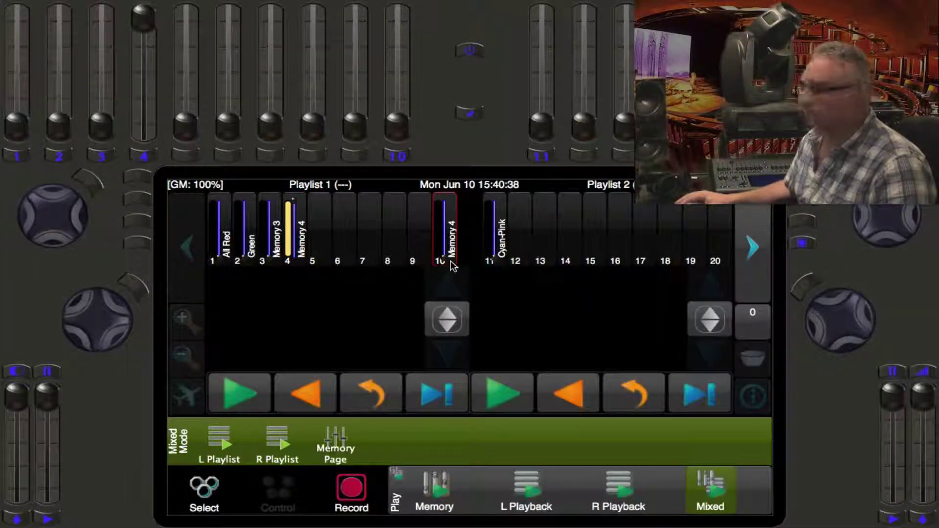
click(454, 494)
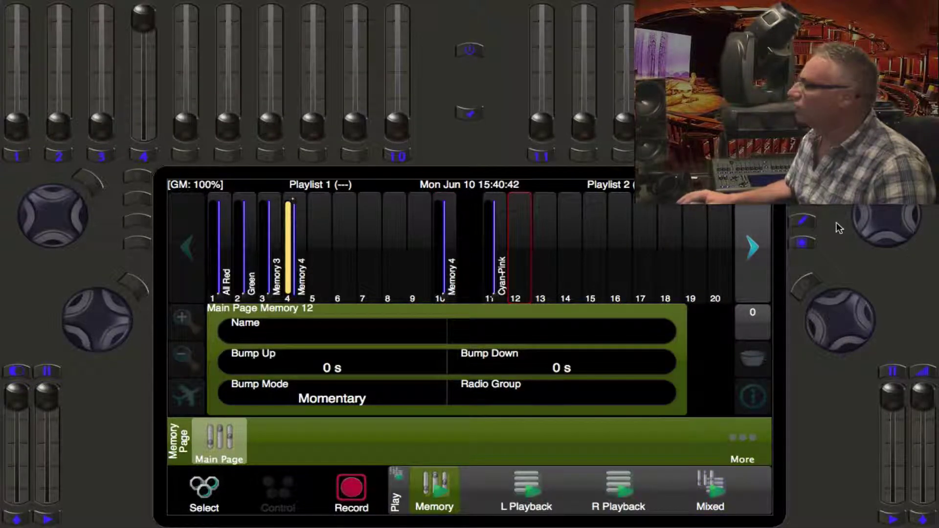
click(807, 220)
click(451, 247)
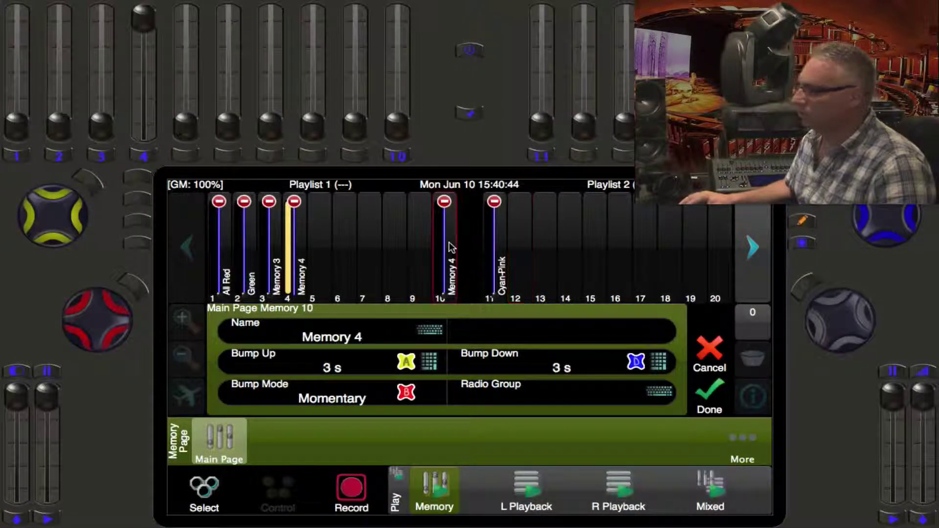
click(433, 333)
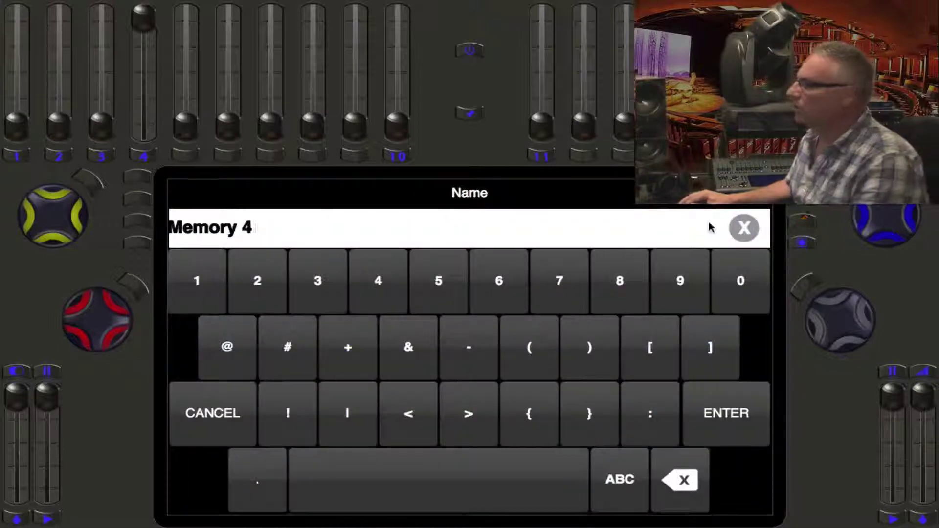
click(745, 228)
text(New)
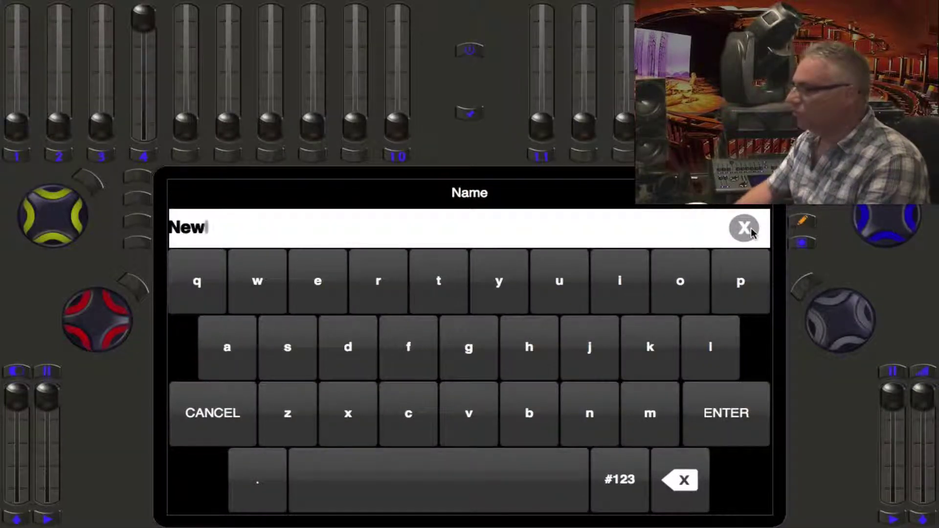
text(Cyan)
key(Return)
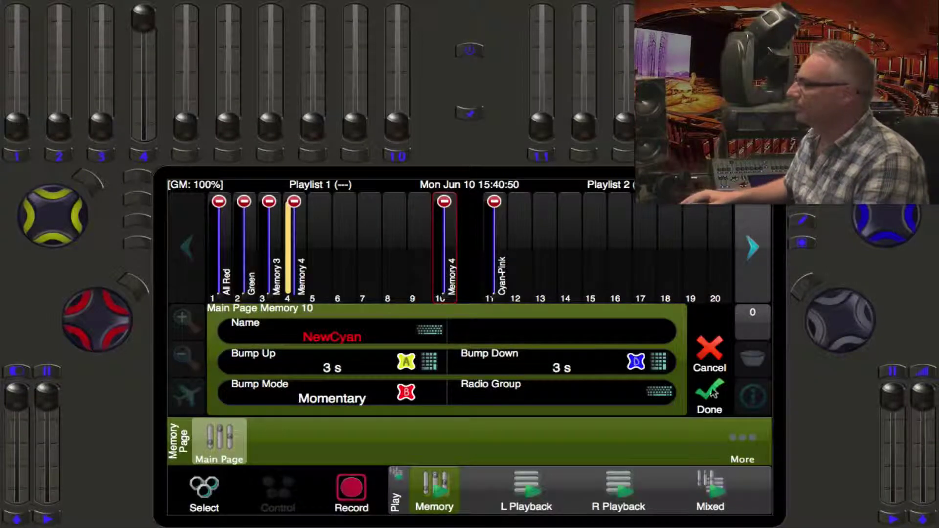
click(709, 402)
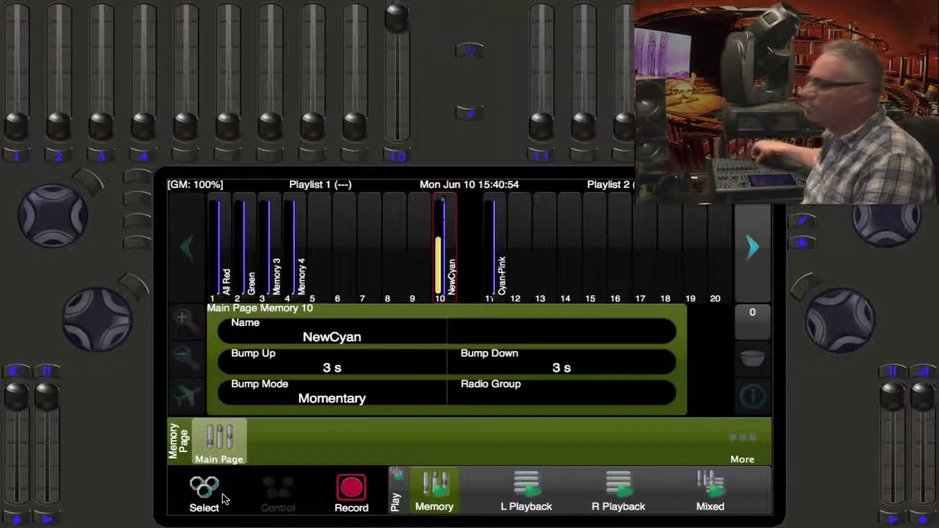
Step: Select the middle fixtures 2, 3, 4, 9, 8 and 7
click(198, 491)
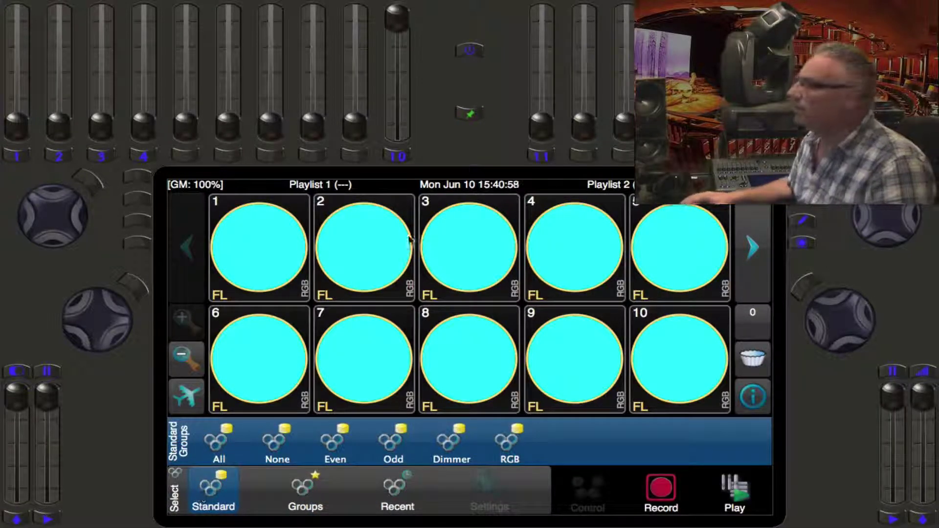
click(380, 242)
click(505, 255)
click(563, 245)
click(567, 373)
click(461, 383)
click(369, 360)
Step: Lower the Green level in Intensity IRGB so the selected fixtures turn deeper blue
click(588, 495)
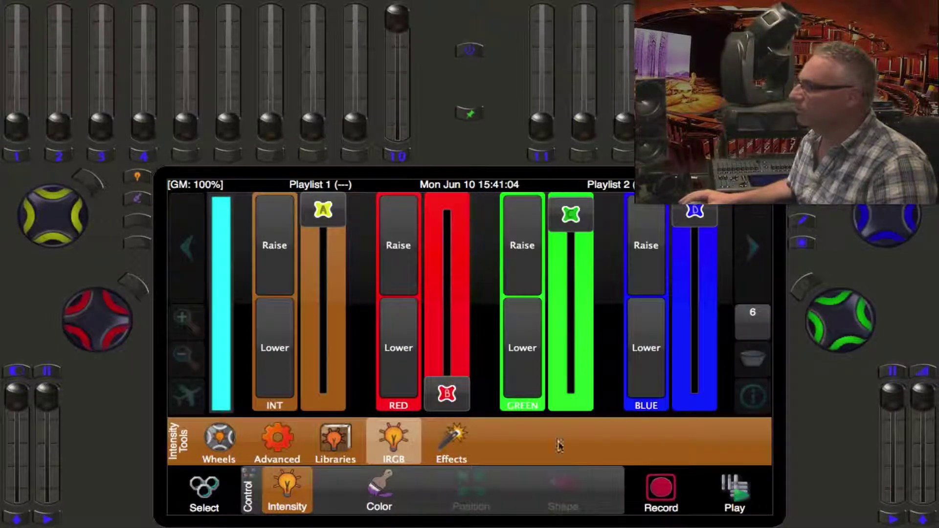
drag(582, 222, 579, 302)
click(201, 489)
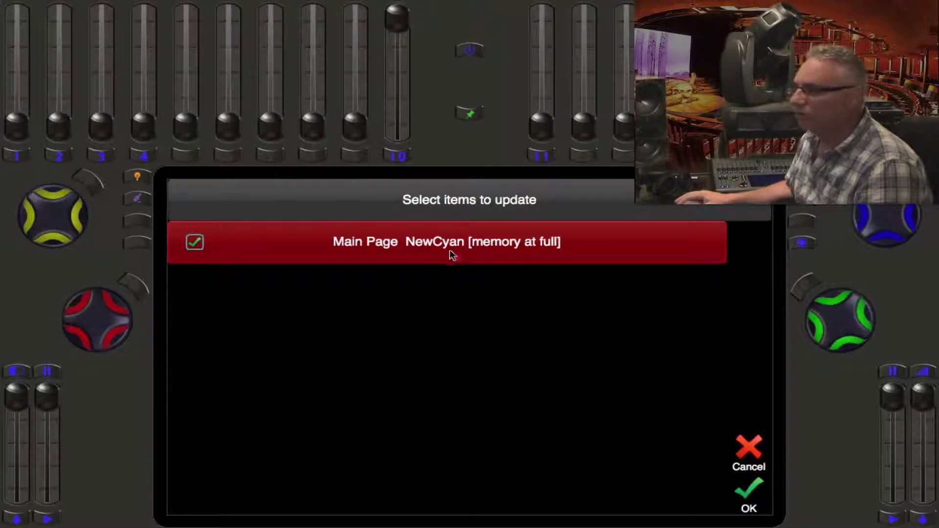
Step: Confirm the update with 'Main Page NewCyan' ticked so it stores the bluer fixtures
click(196, 244)
click(258, 251)
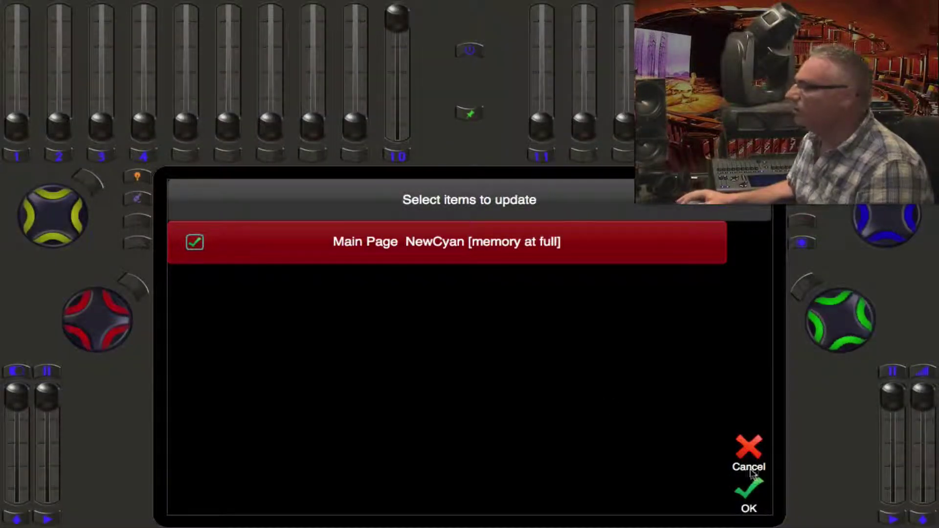
click(753, 488)
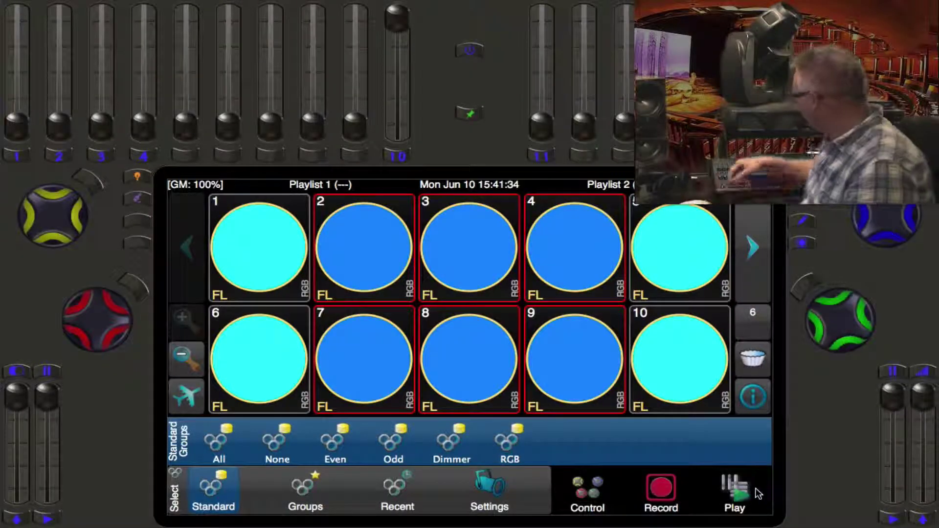